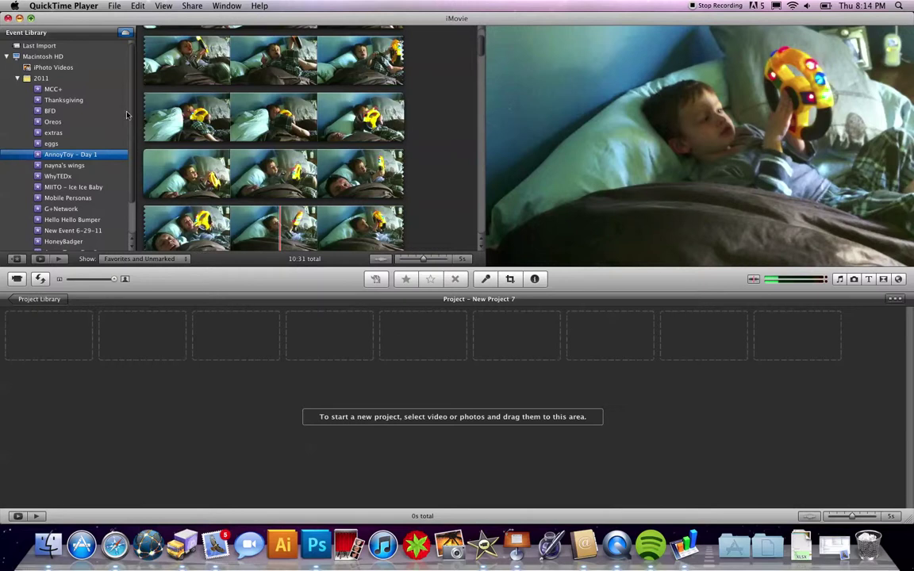
Make iMovie the active application in place of QuickTime Player.
click(110, 20)
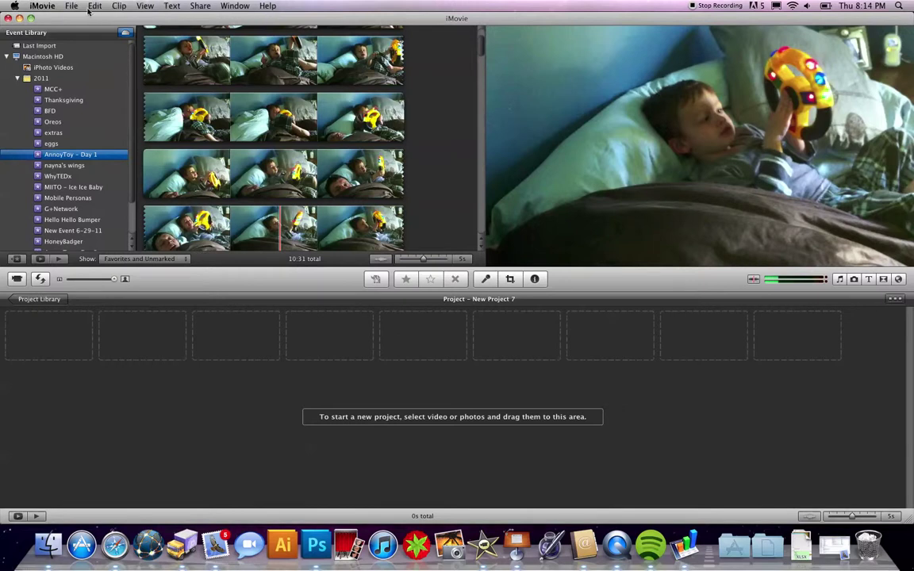
Create New Project 8 from the Holiday template under Movie Trailers.
click(71, 5)
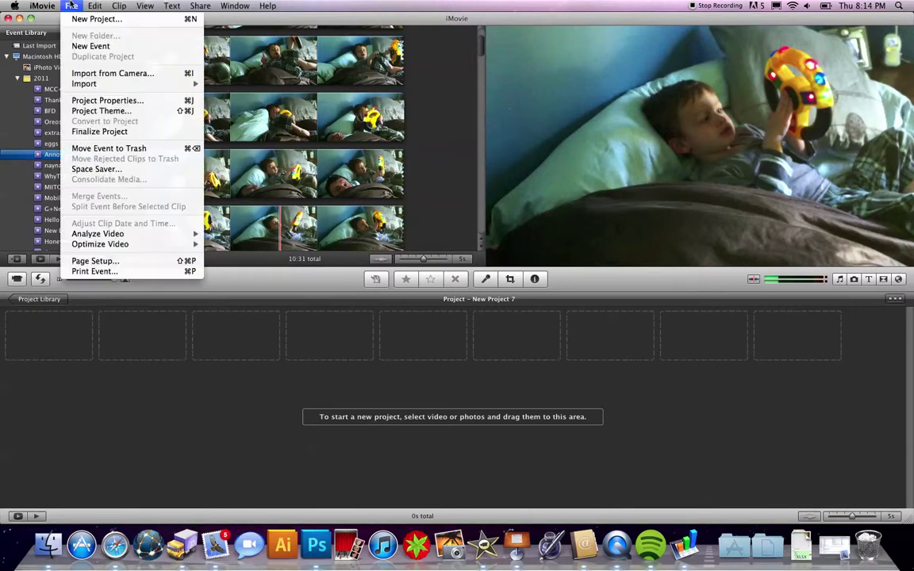
click(70, 18)
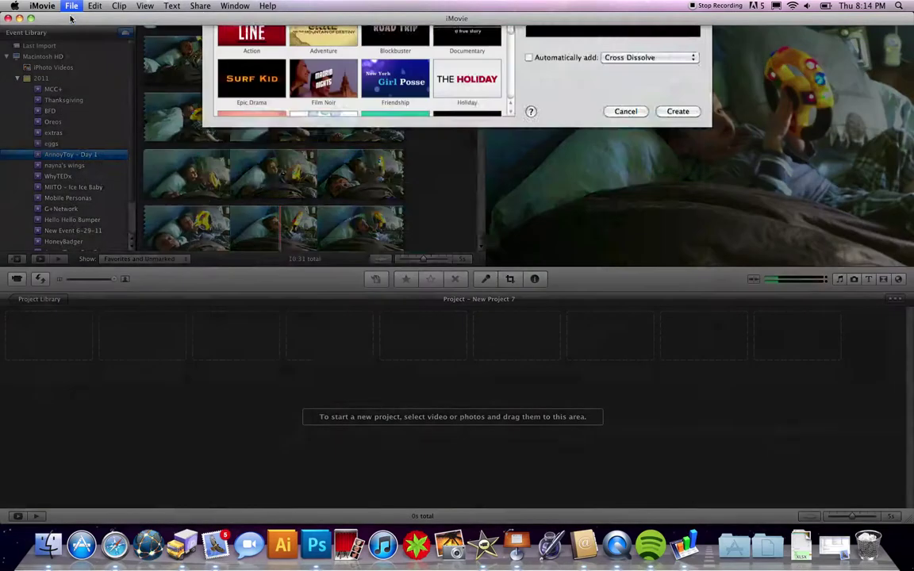
scroll(406, 169, down, 3)
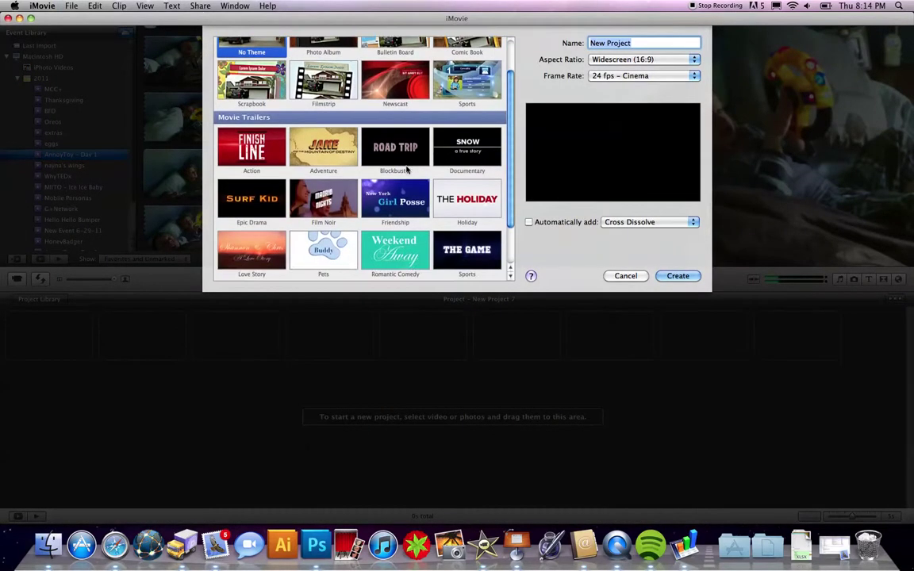
scroll(406, 169, up, 2)
scroll(406, 169, down, 5)
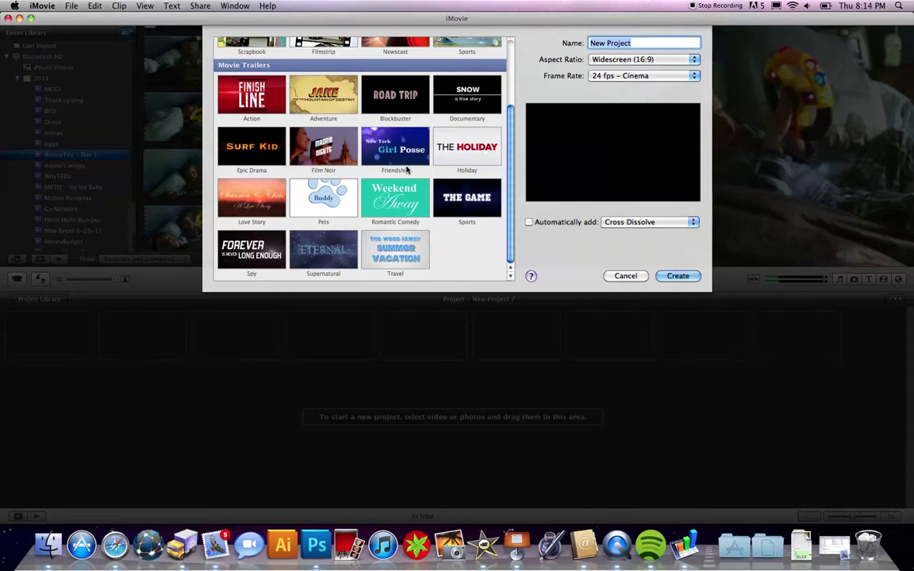
click(473, 149)
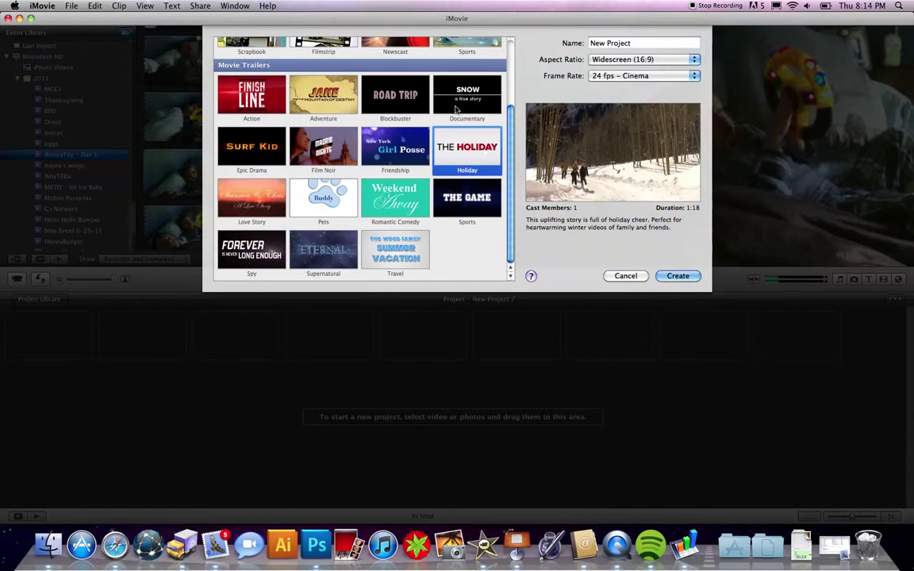
click(677, 277)
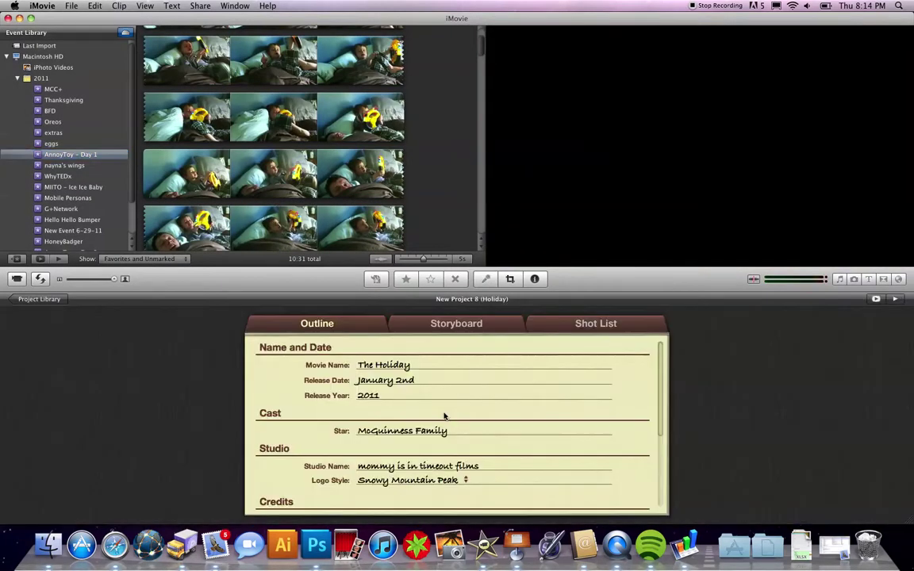
Preview the Holiday trailer and scroll through the outline's name, cast, studio and credits fields.
key(space)
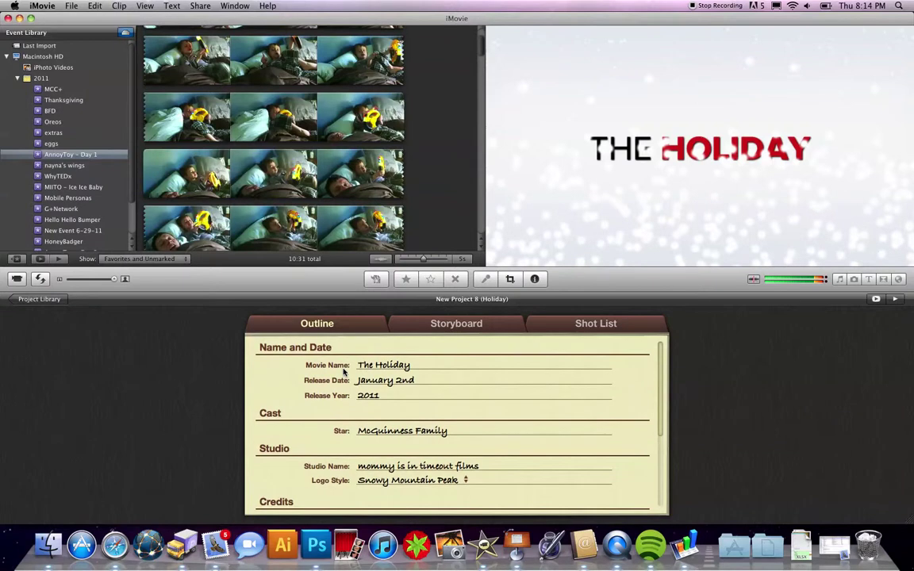
scroll(343, 371, down, 3)
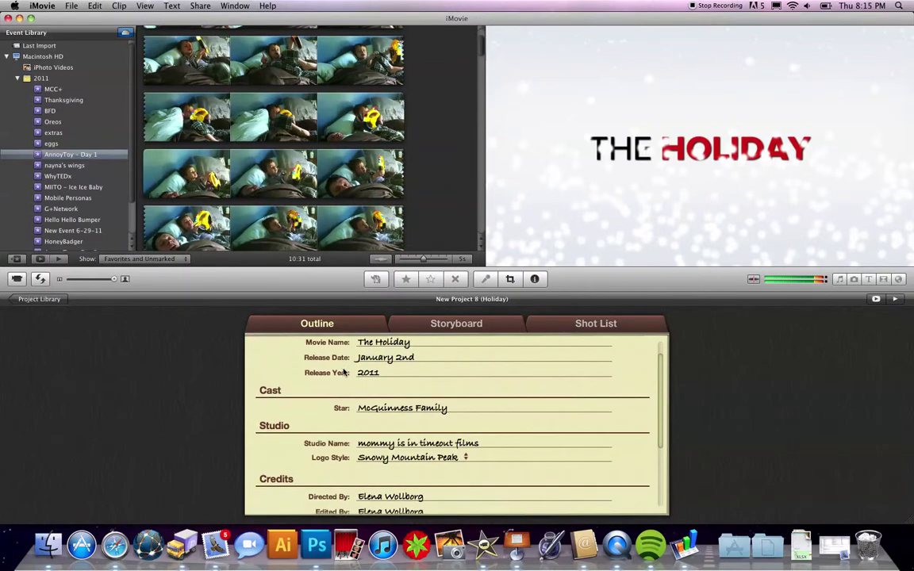
scroll(343, 371, down, 3)
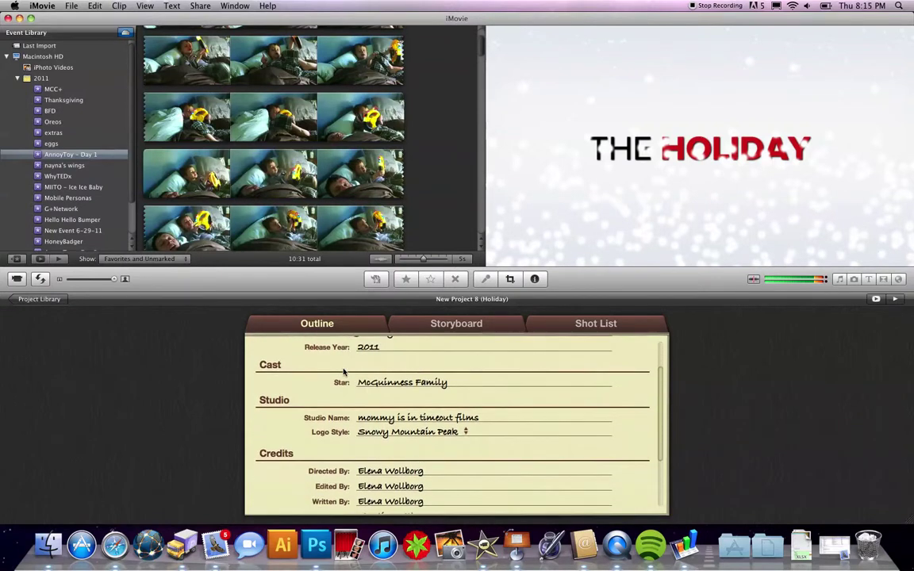
scroll(347, 384, down, 3)
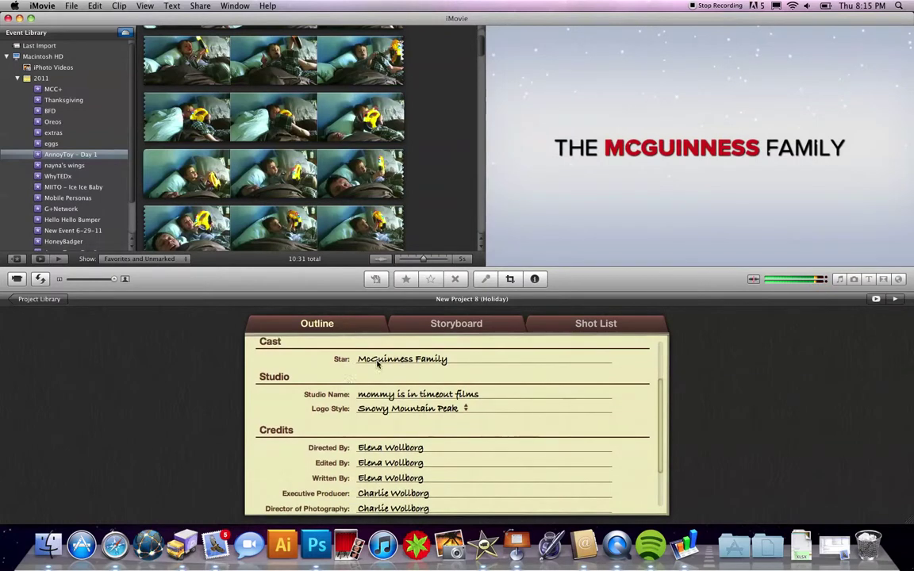
Type the new family surname into the outline's Star field, then return to the top.
click(377, 363)
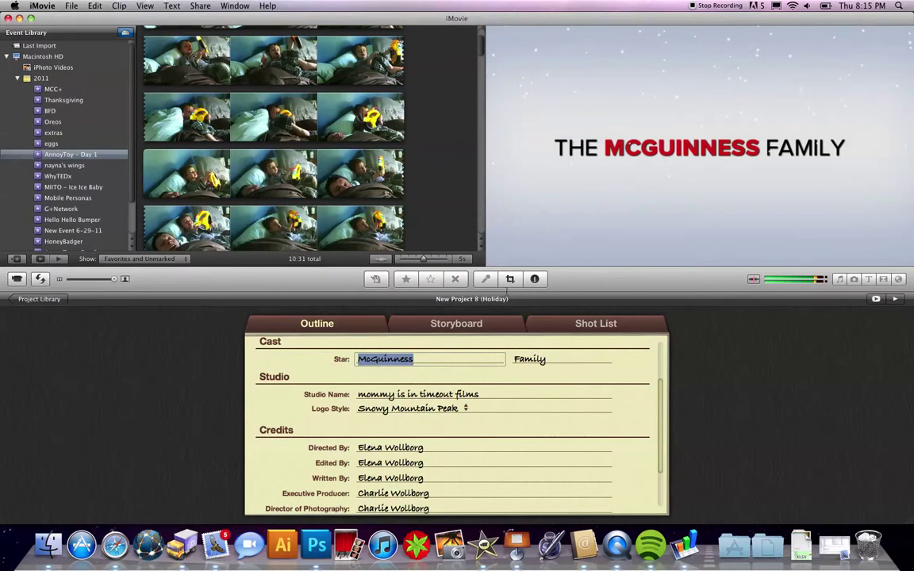
text(Smith)
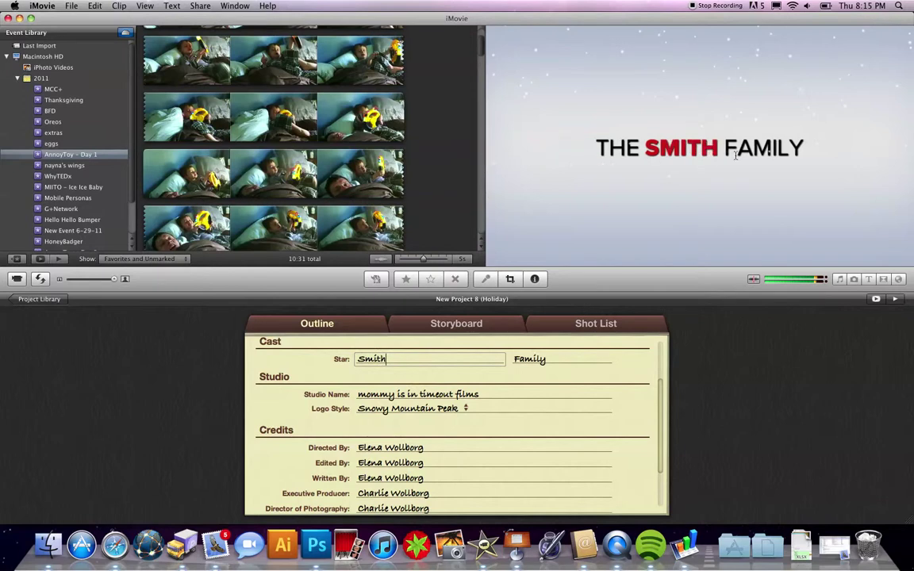
mouse_move(450, 406)
mouse_move(582, 429)
scroll(595, 384, up, 1)
scroll(386, 369, up, 3)
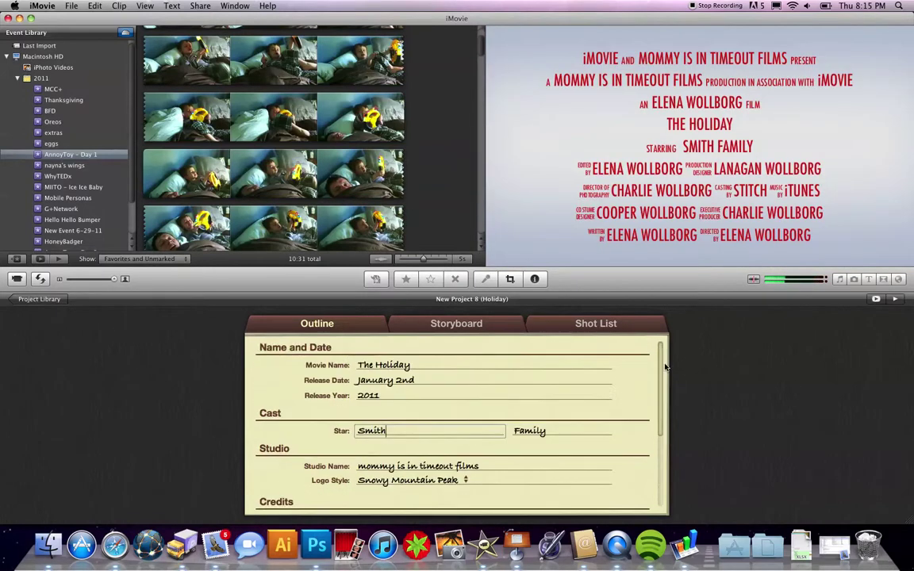
mouse_move(385, 368)
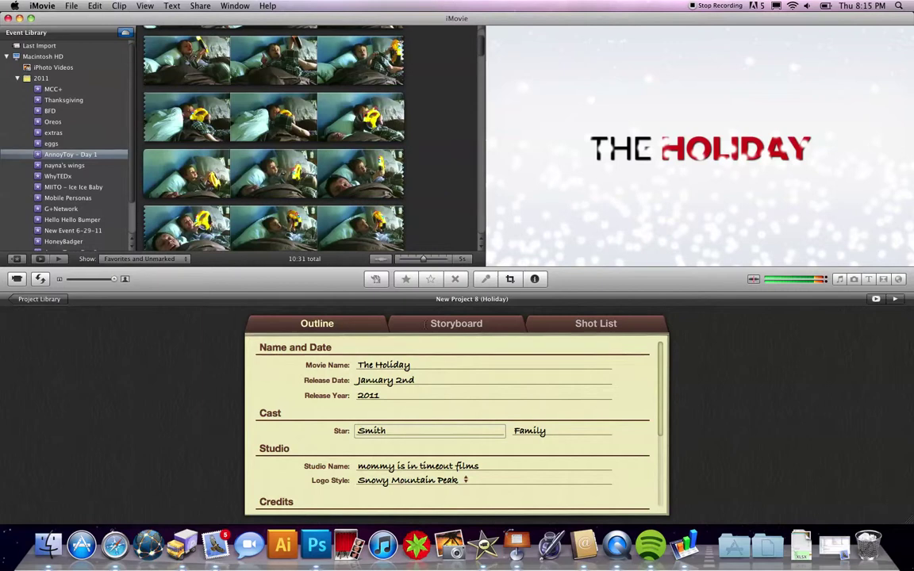
Switch to the Storyboard and open the studio and 'This Holiday Season' title texts for editing.
click(448, 328)
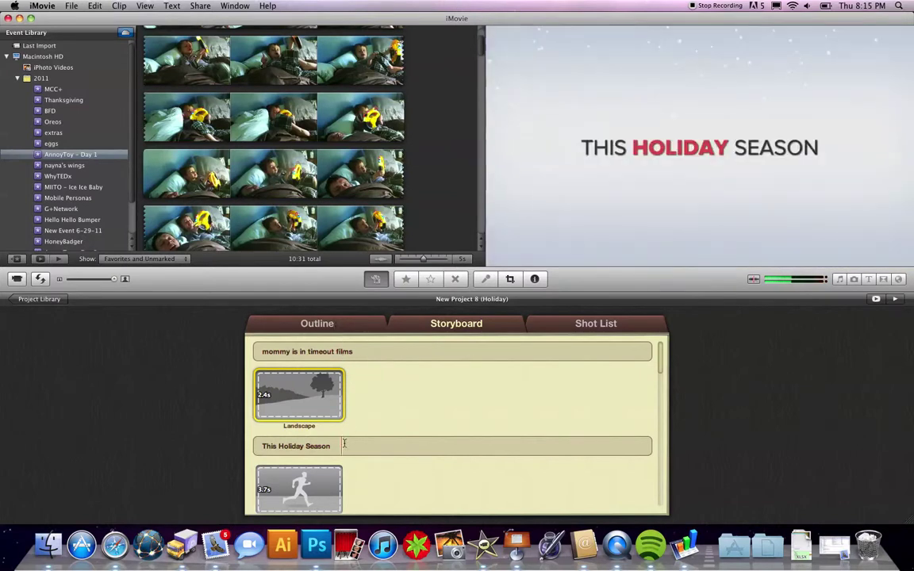
click(354, 358)
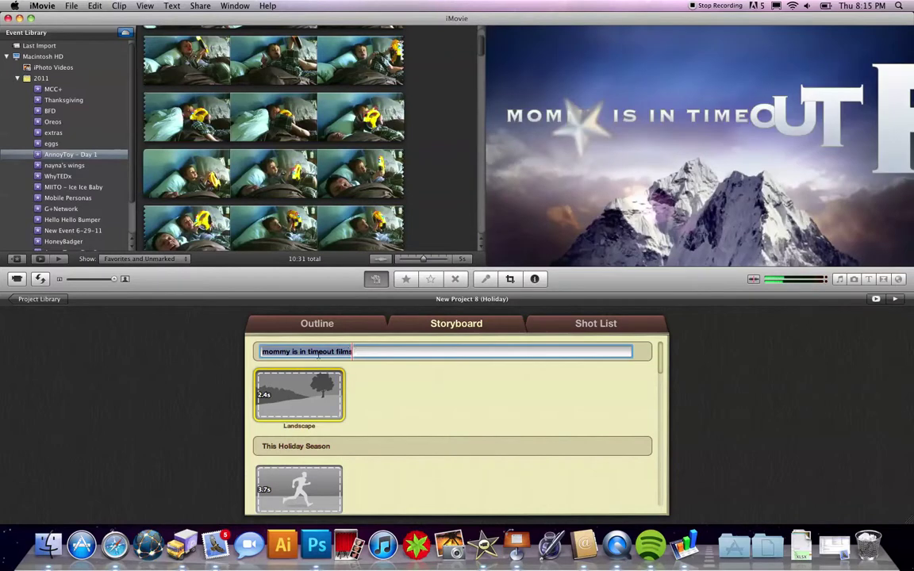
click(321, 449)
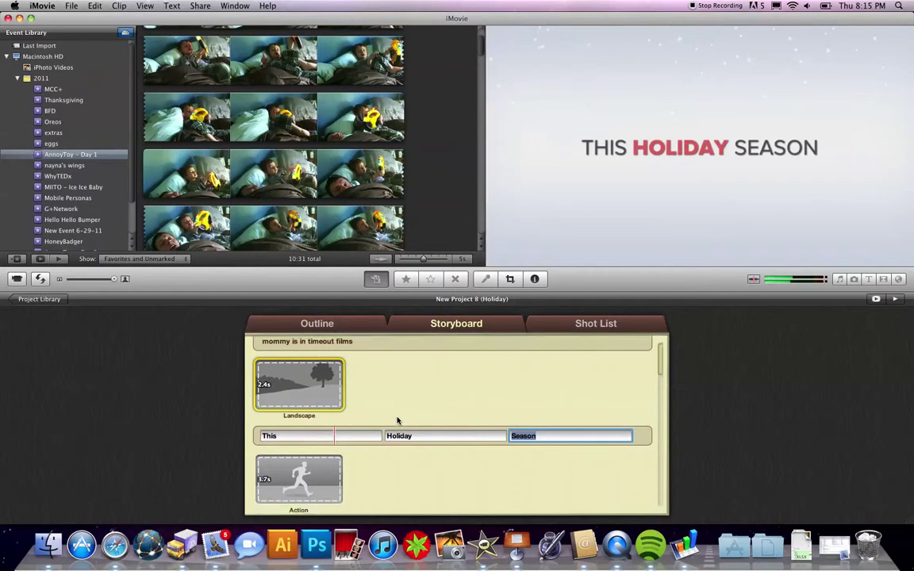
scroll(398, 421, down, 1)
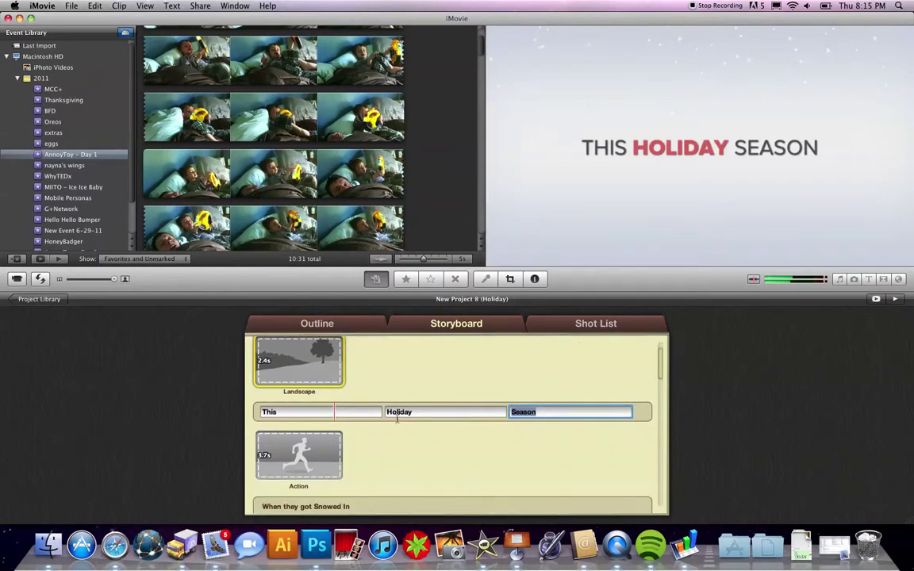
scroll(408, 378, up, 1)
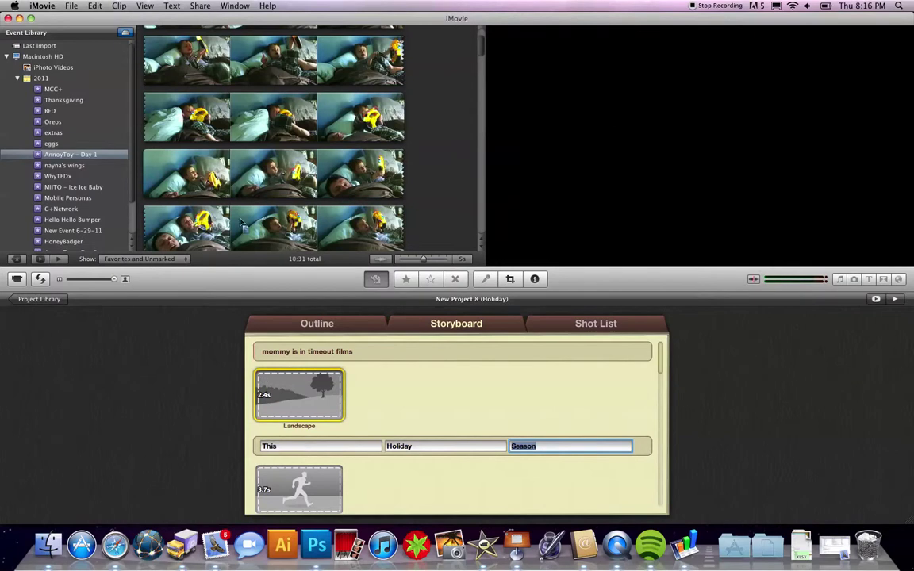
Select the Oreos event and place one of its clips into the Landscape placeholder.
scroll(210, 143, down, 2)
scroll(210, 143, down, 1)
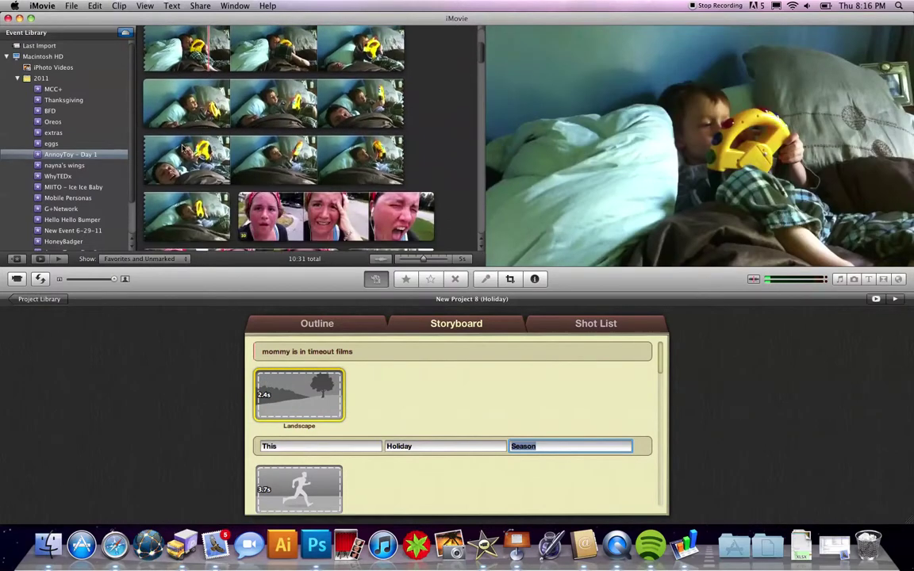
scroll(75, 143, down, 2)
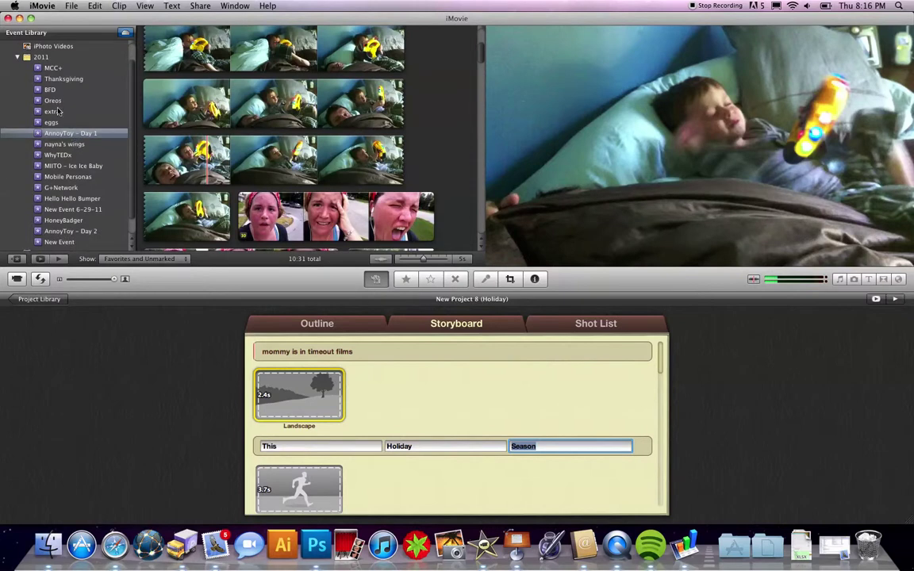
click(55, 101)
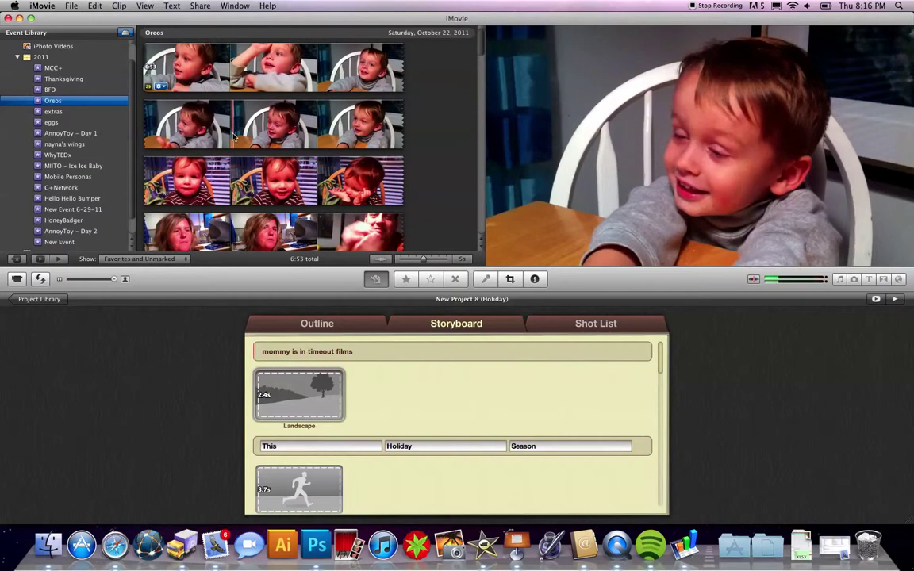
click(234, 138)
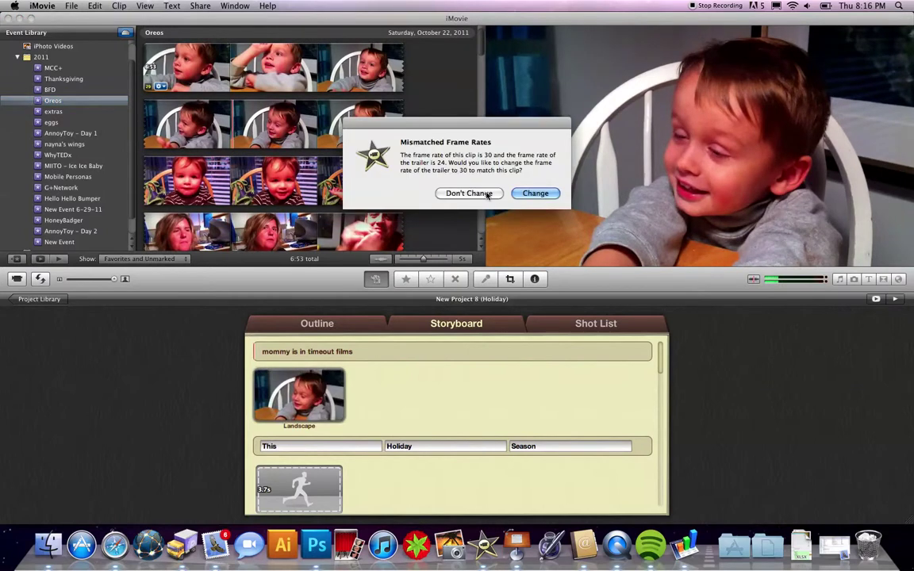
Keep the trailer's 24 fps frame rate and fill the Action shot with 3.7s of Oreos footage.
click(489, 195)
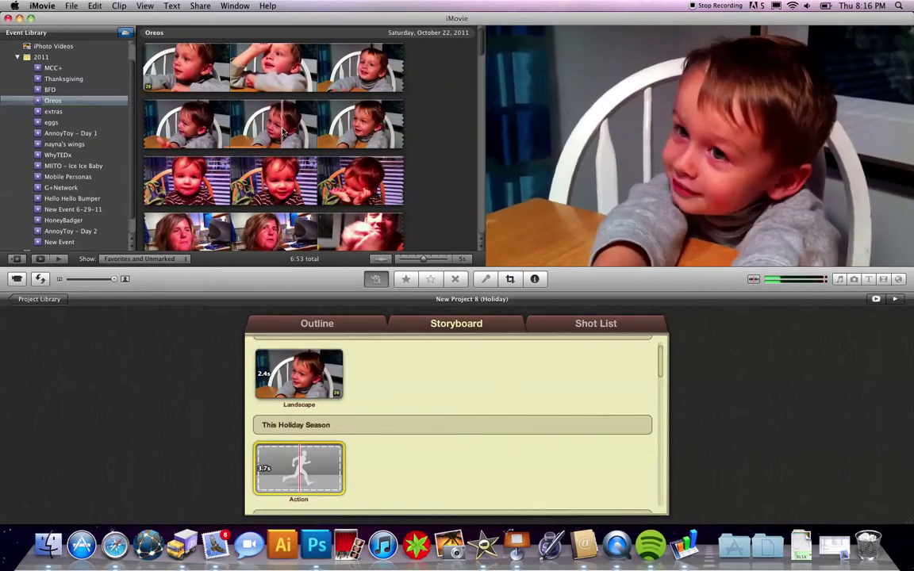
click(438, 132)
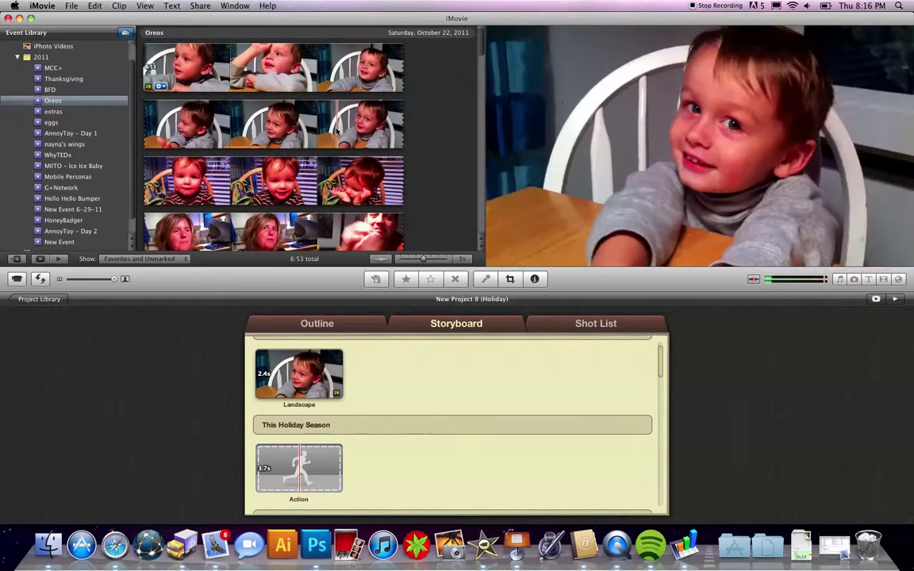
click(337, 127)
click(345, 128)
drag(345, 128, 302, 474)
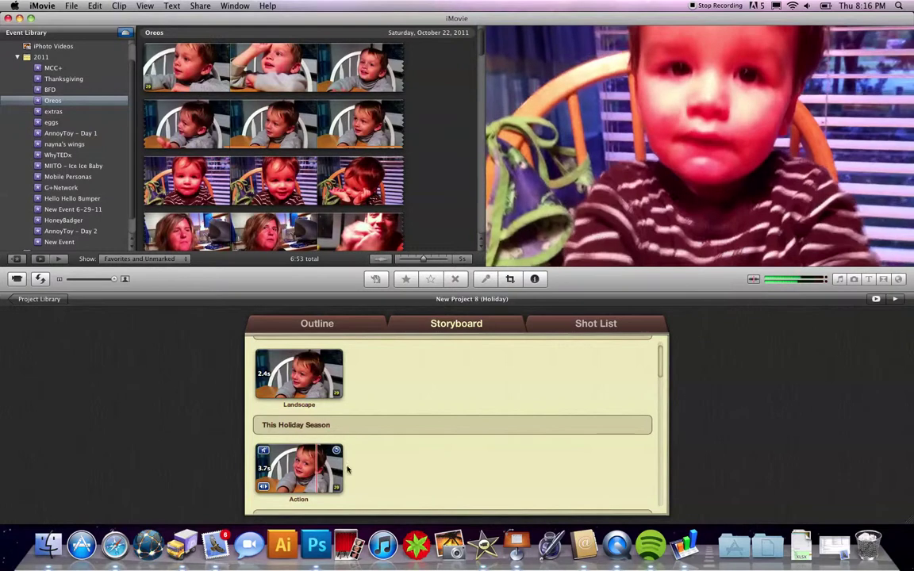
Scroll the storyboard down to the Credits and back up, then switch to the Shot List.
scroll(424, 376, down, 10)
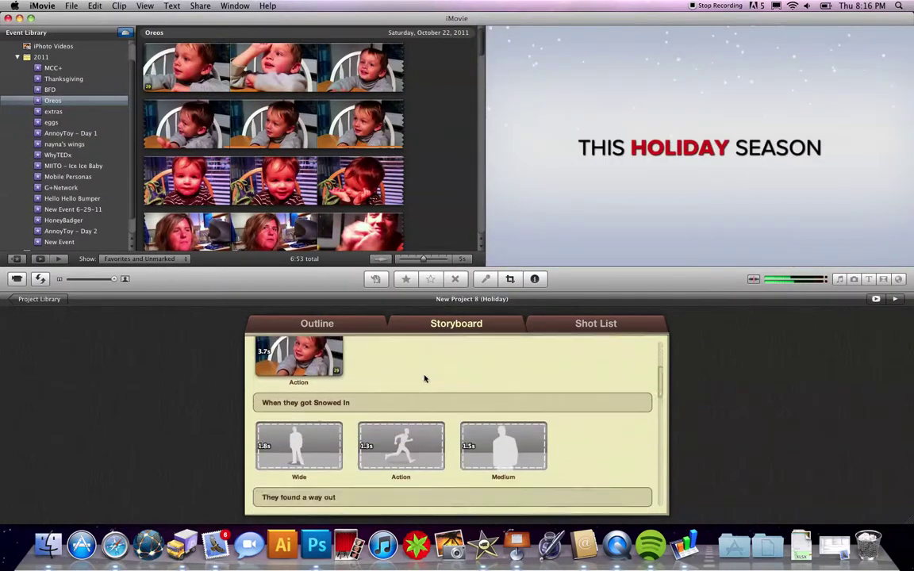
scroll(425, 378, down, 10)
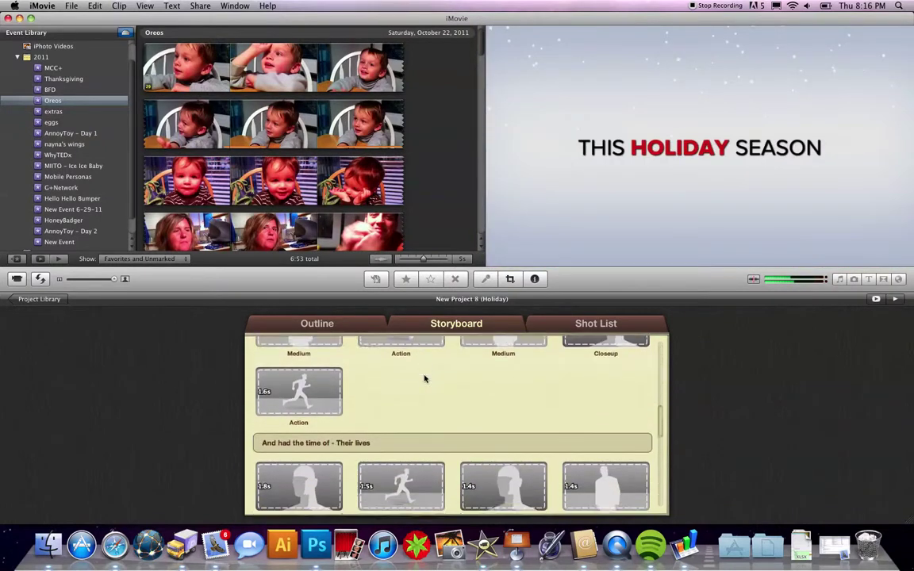
scroll(425, 378, down, 10)
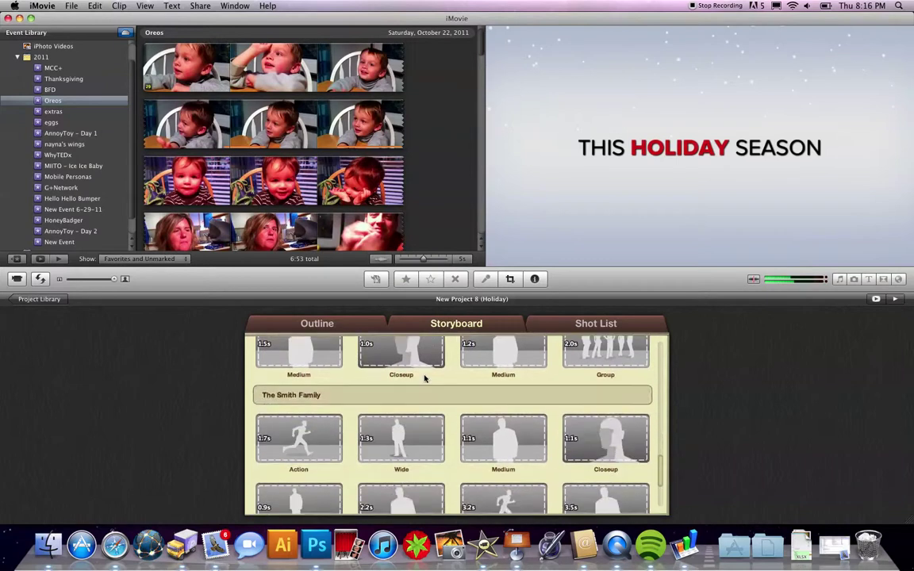
scroll(424, 378, up, 5)
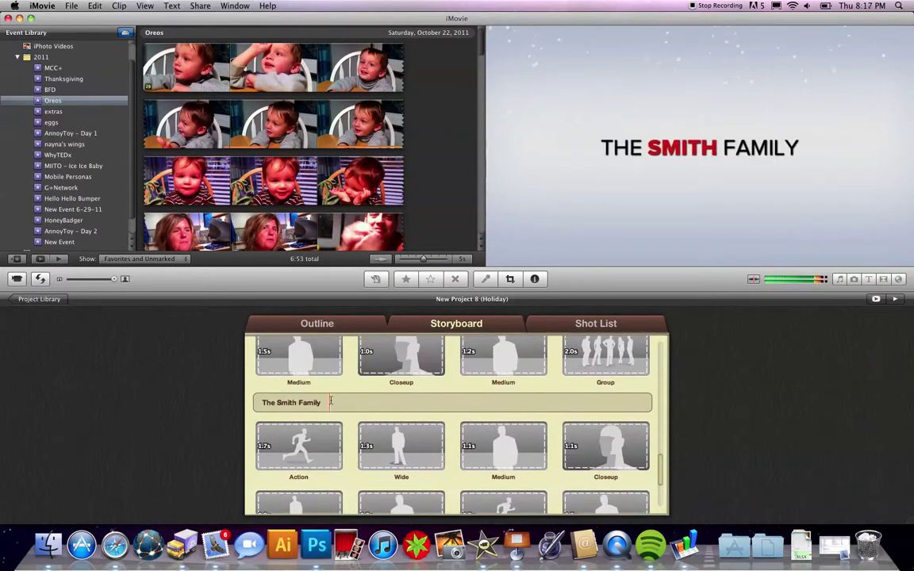
scroll(336, 383, down, 2)
scroll(336, 383, up, 2)
scroll(337, 383, up, 4)
scroll(337, 383, up, 2)
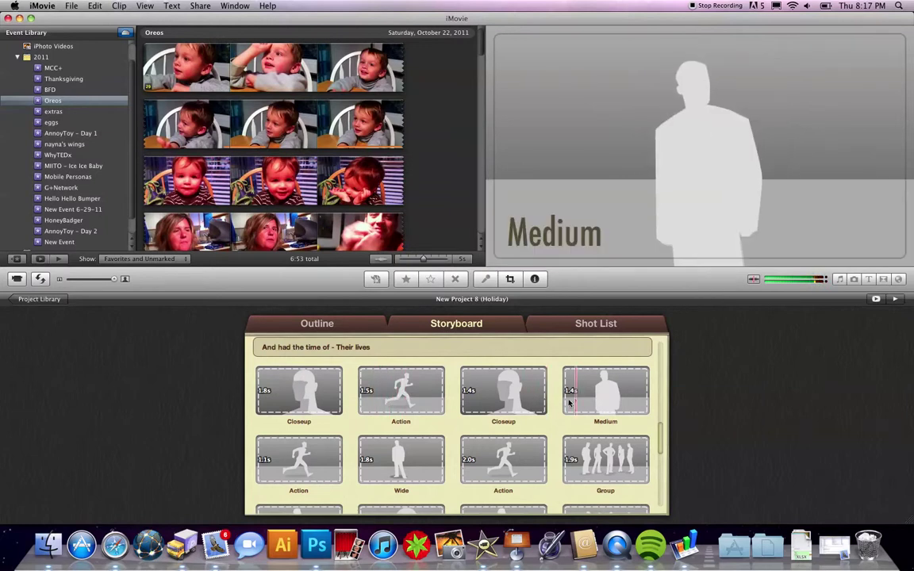
scroll(557, 396, up, 1)
scroll(557, 396, up, 10)
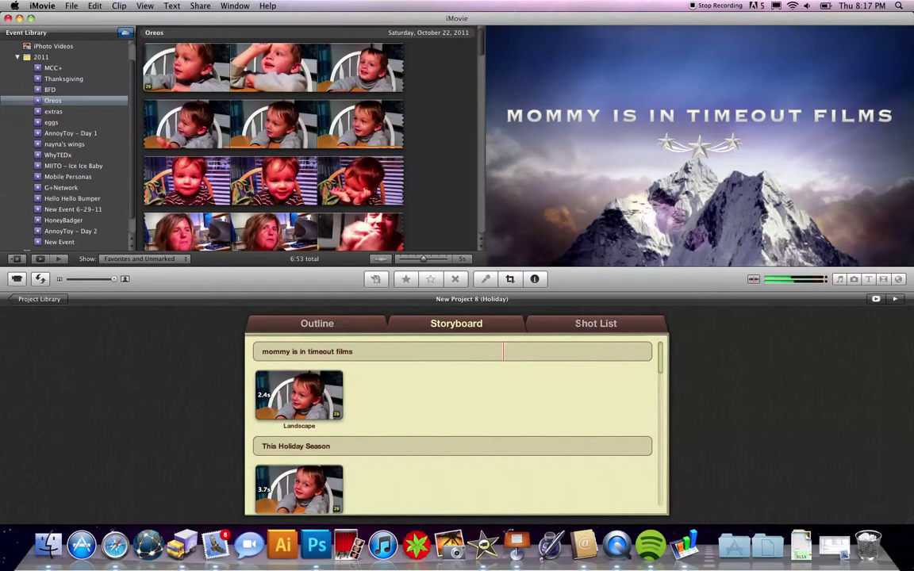
click(577, 325)
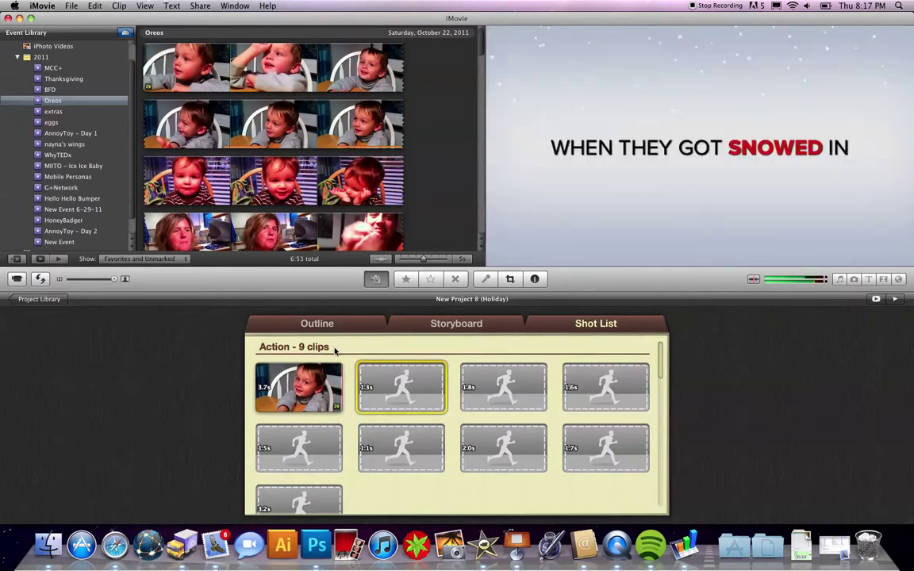
scroll(334, 350, down, 5)
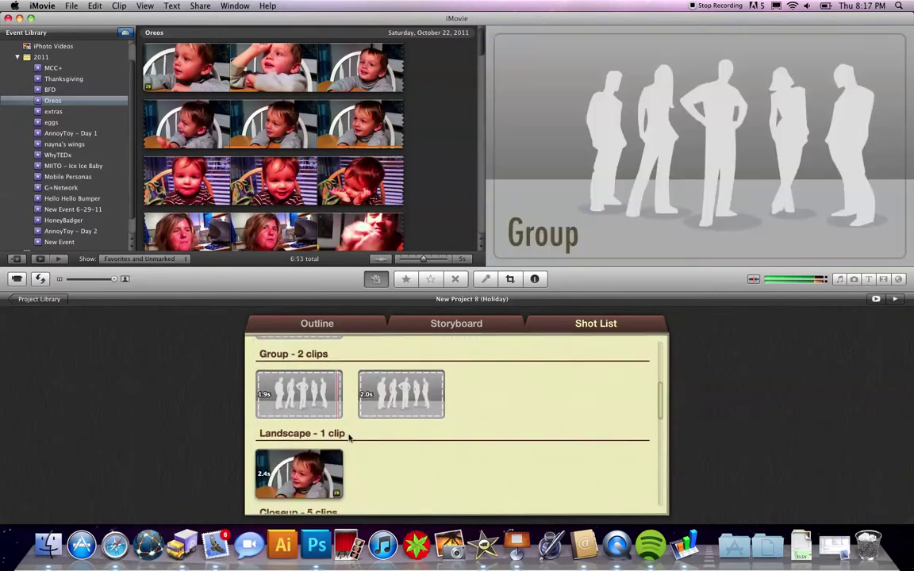
scroll(346, 435, down, 4)
scroll(349, 437, down, 5)
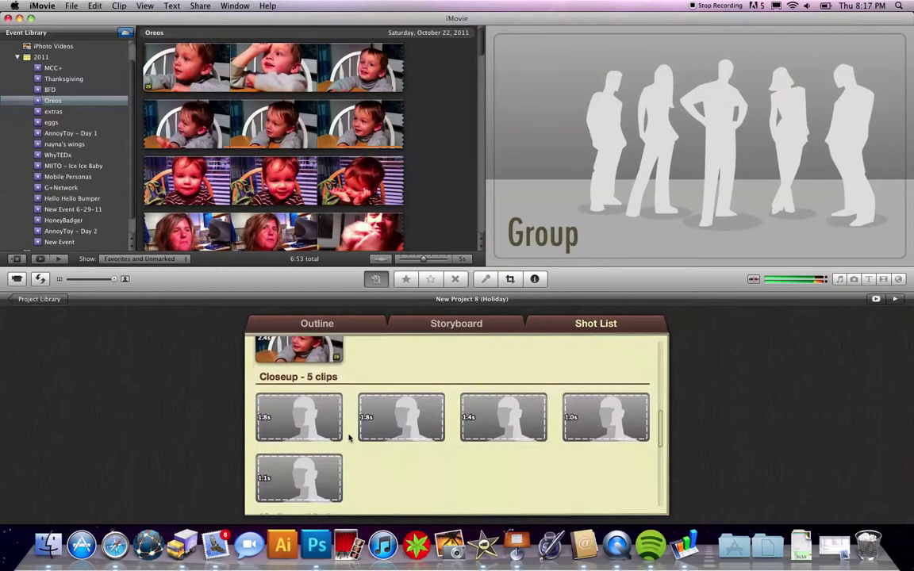
scroll(348, 438, down, 5)
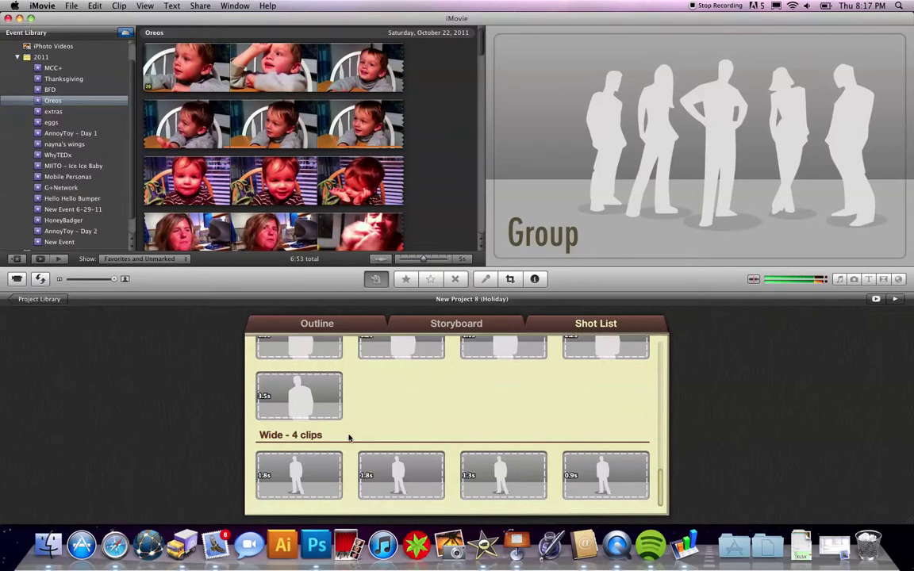
scroll(348, 438, up, 15)
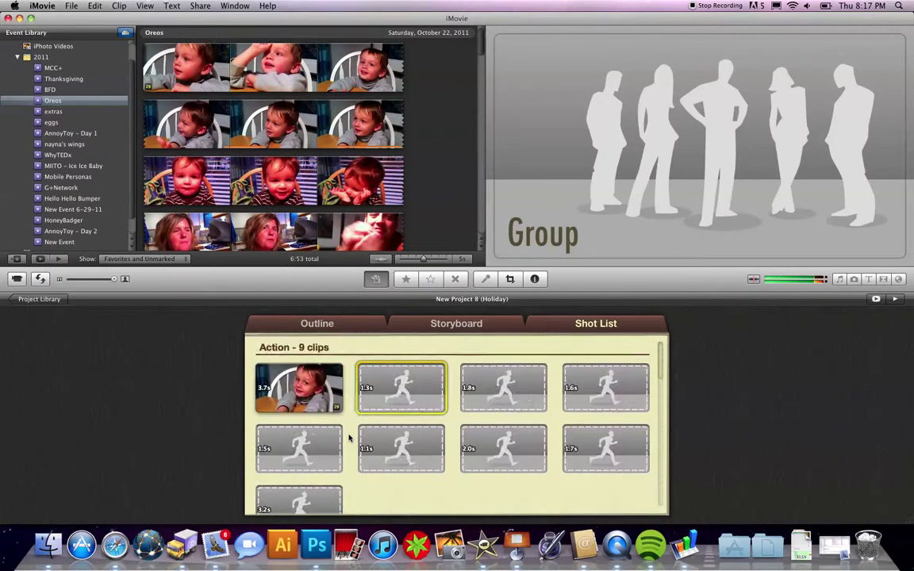
Return to the Storyboard at the opening Landscape shot under 'mommy is in timeout films'.
click(432, 325)
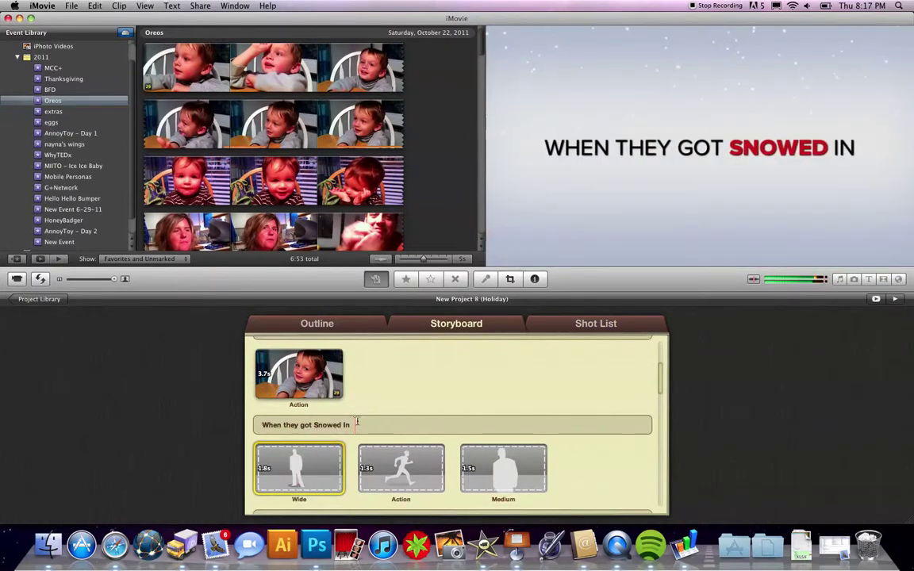
scroll(363, 422, down, 6)
scroll(364, 422, down, 3)
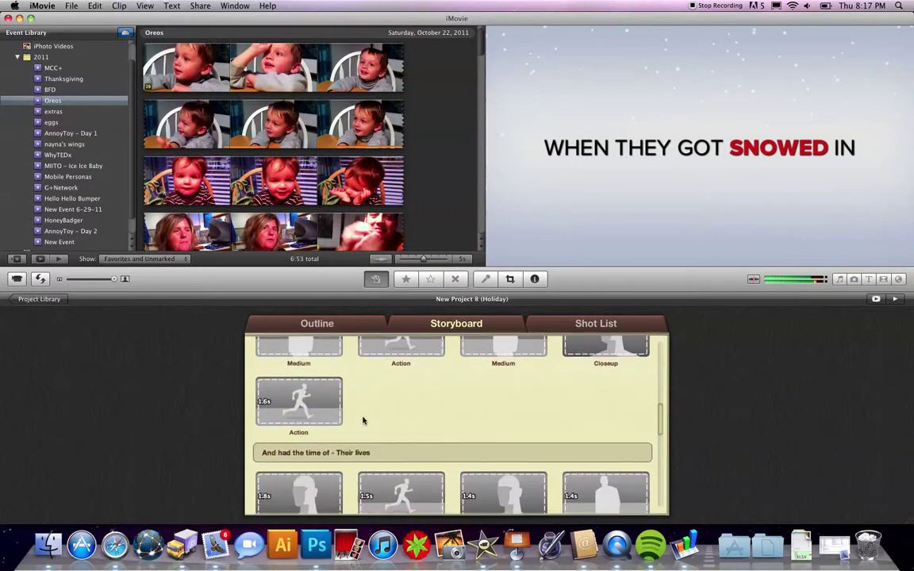
scroll(364, 420, up, 12)
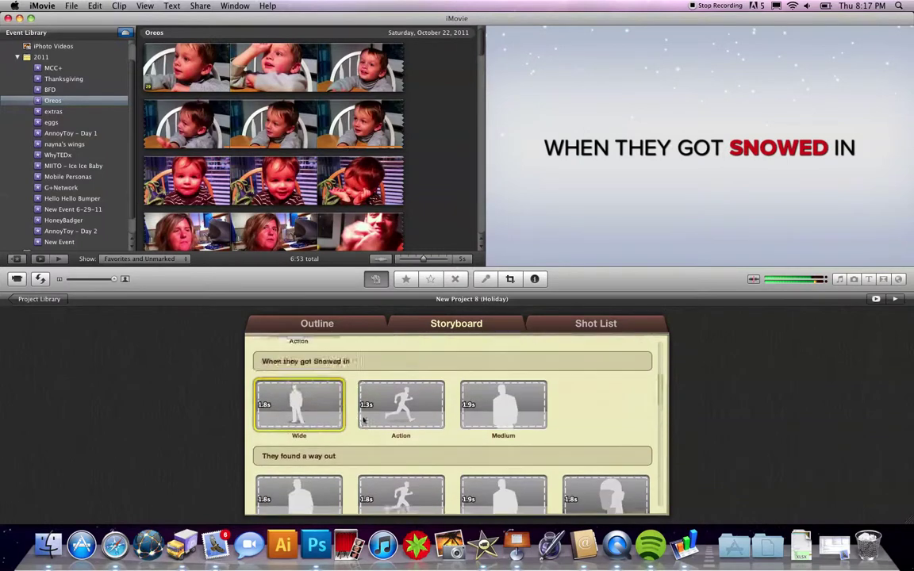
click(200, 5)
click(202, 67)
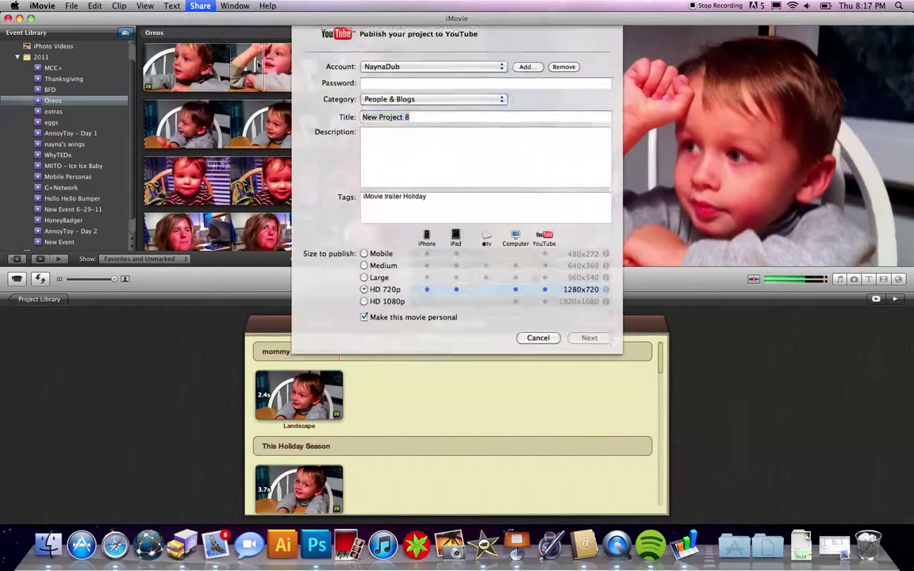
click(538, 348)
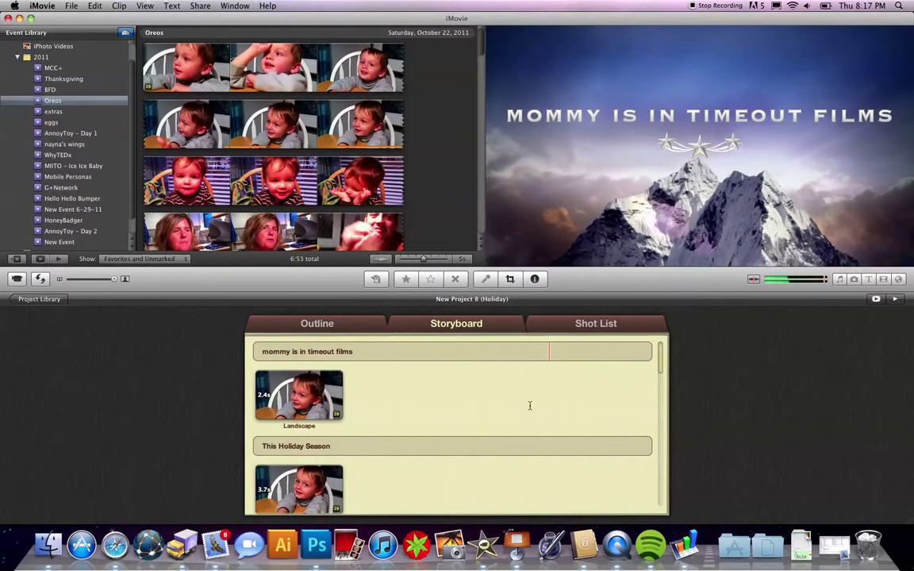